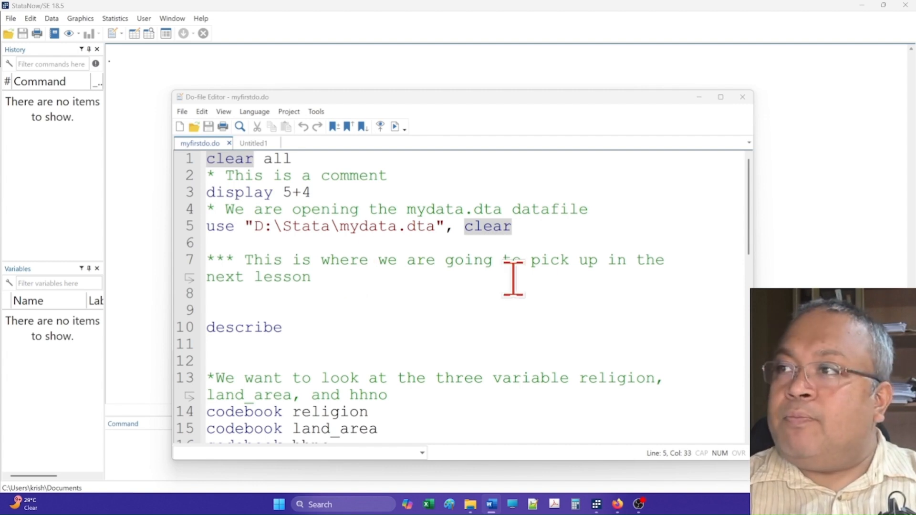
Run only the do-file line that loads D:\Stata\mydata.dta with the clear option
{"action": "left_click_drag", "start_coordinate": [522, 227], "coordinate": [206, 227]}
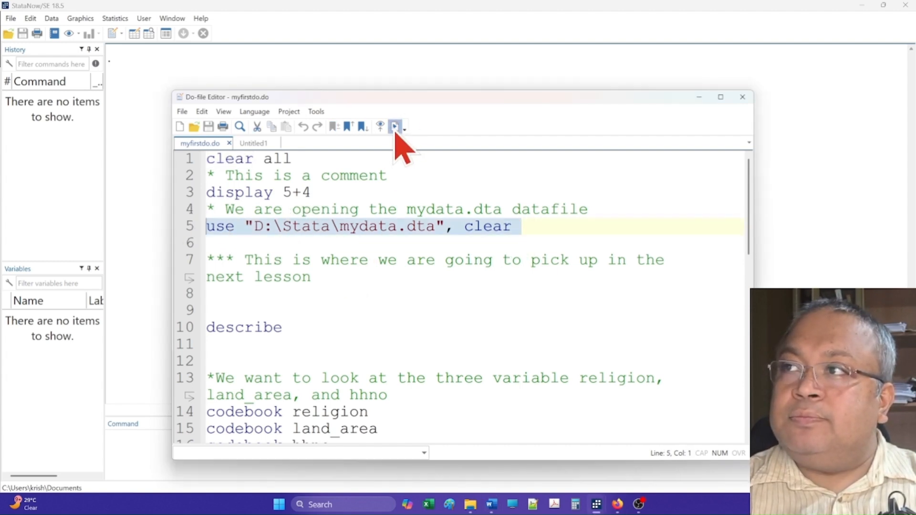
{"action": "left_click", "coordinate": [395, 126]}
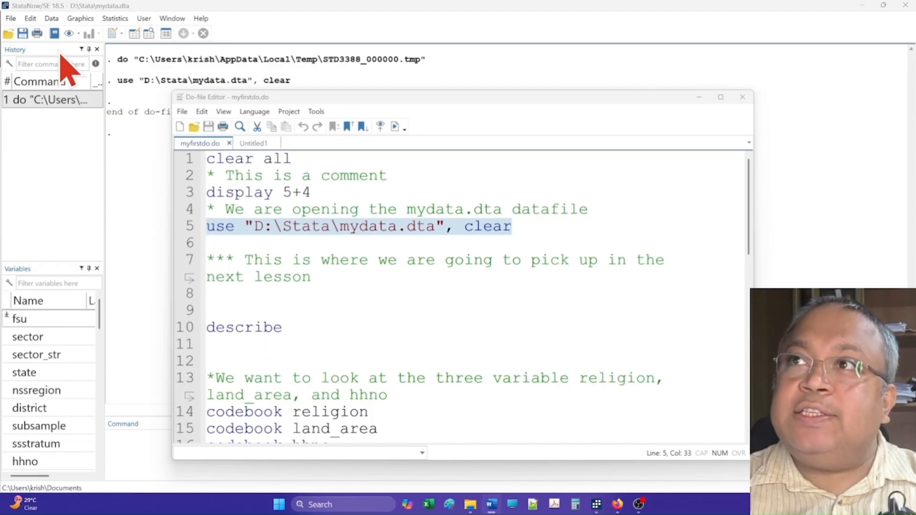
Count all observations in the dataset using the Count observations satisfying condition dialog with no restriction
{"action": "left_click", "coordinate": [52, 19]}
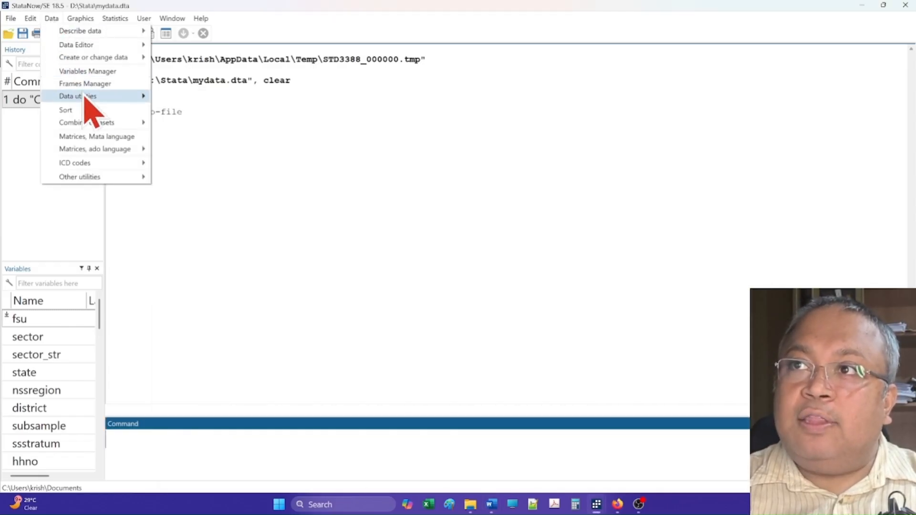
{"action": "mouse_move", "coordinate": [89, 99]}
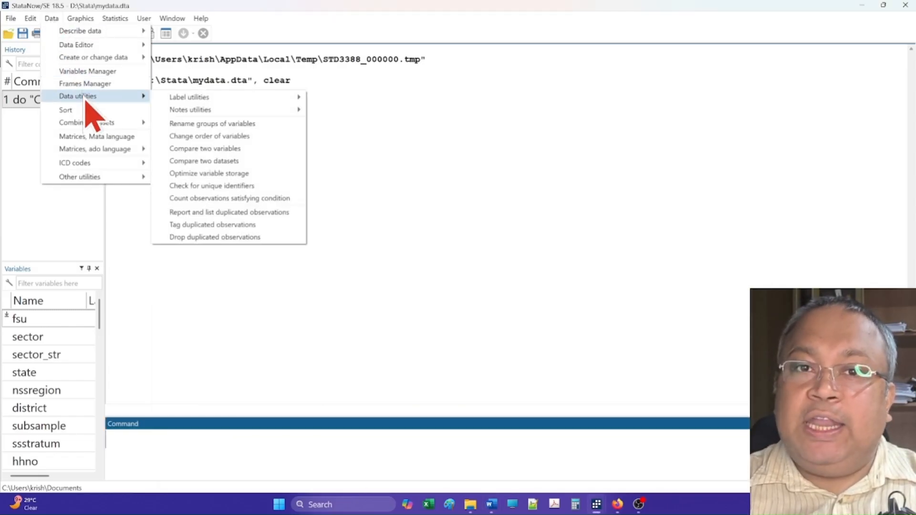
{"action": "left_click", "coordinate": [220, 199]}
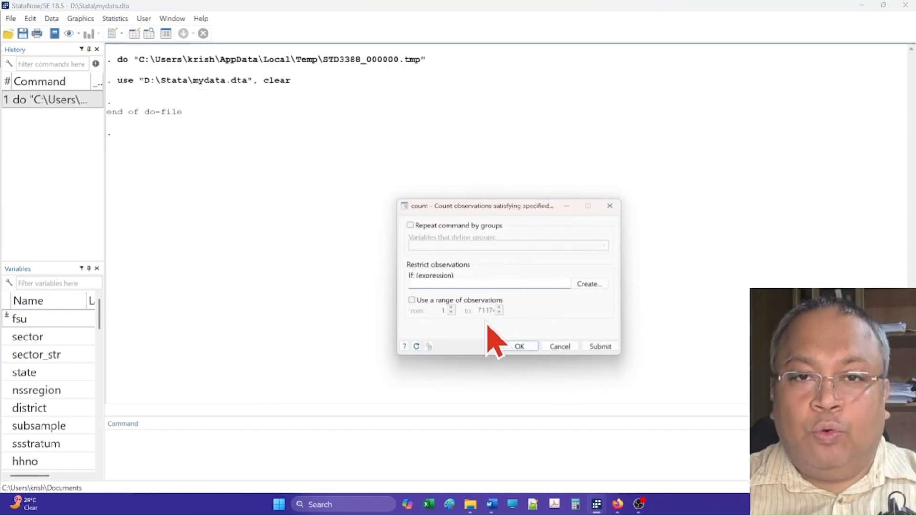
{"action": "left_click", "coordinate": [523, 352]}
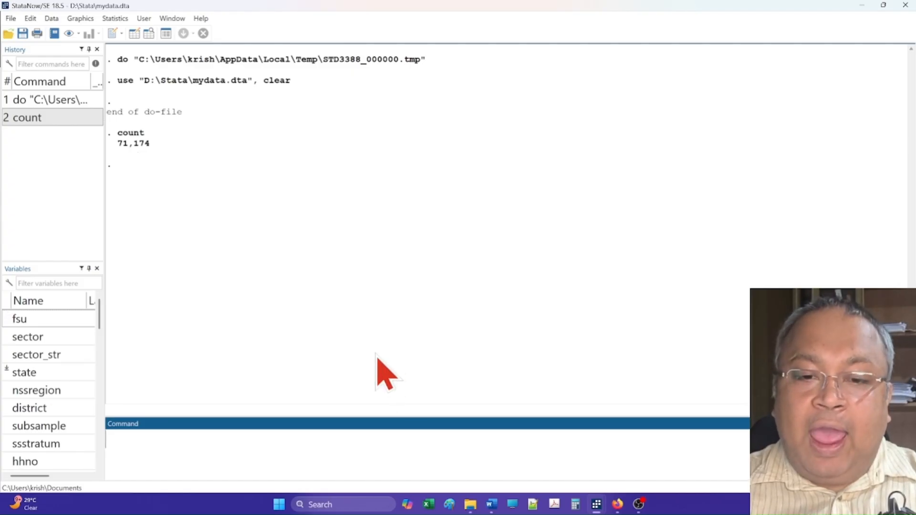
Count the observations satisfying the condition cereal_30 > 500 and submit
{"action": "left_click", "coordinate": [51, 18]}
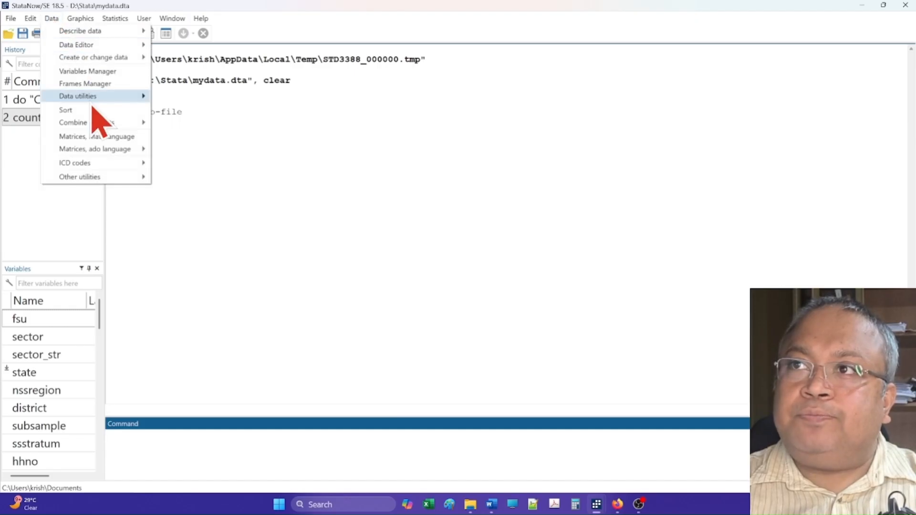
{"action": "mouse_move", "coordinate": [91, 98]}
{"action": "left_click", "coordinate": [202, 198]}
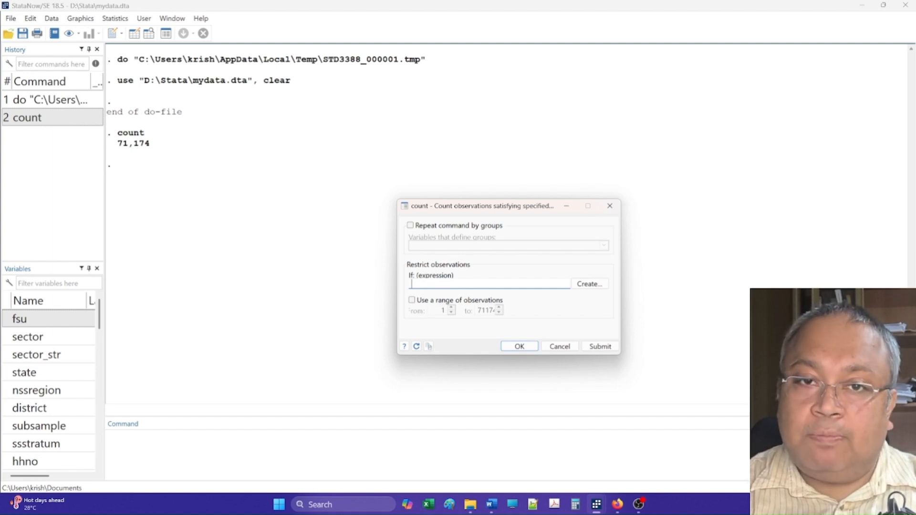
{"action": "left_click", "coordinate": [454, 284]}
{"action": "type", "text": "ceree"}
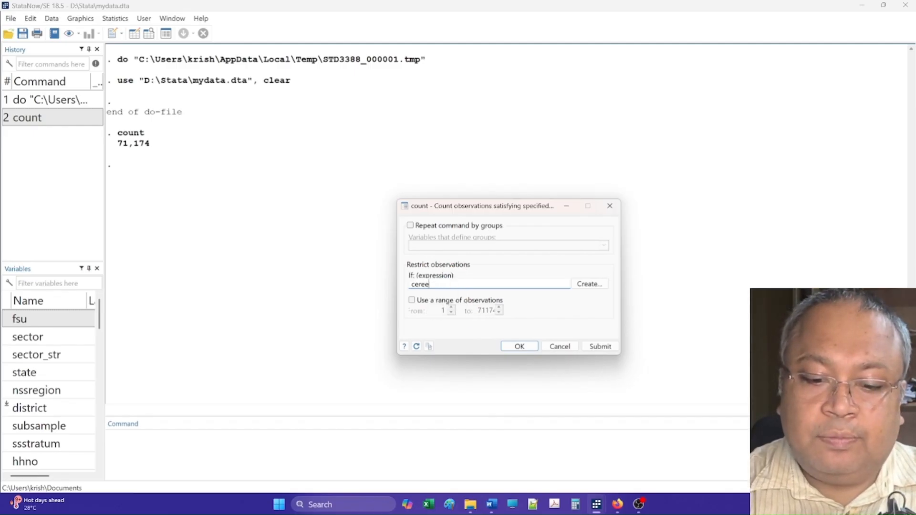
{"action": "key", "text": "BackSpace"}
{"action": "type", "text": "al_30"}
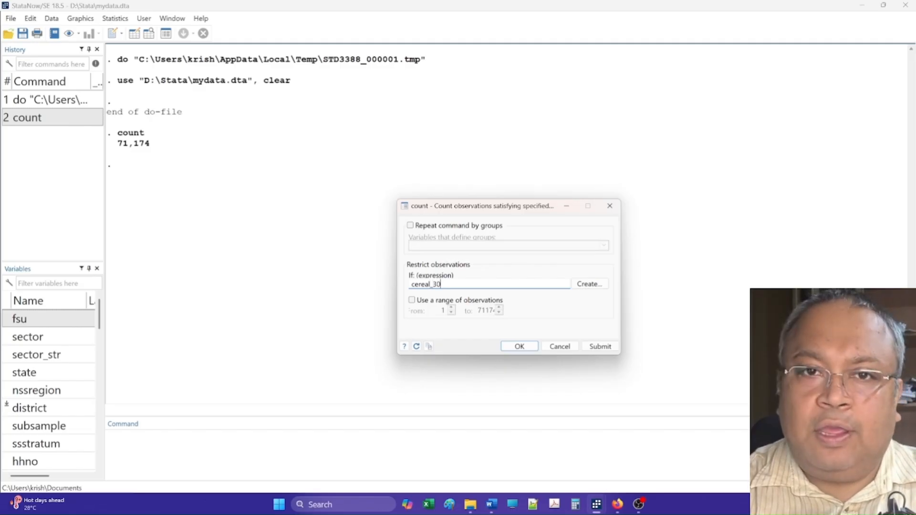
{"action": "type", "text": " > "}
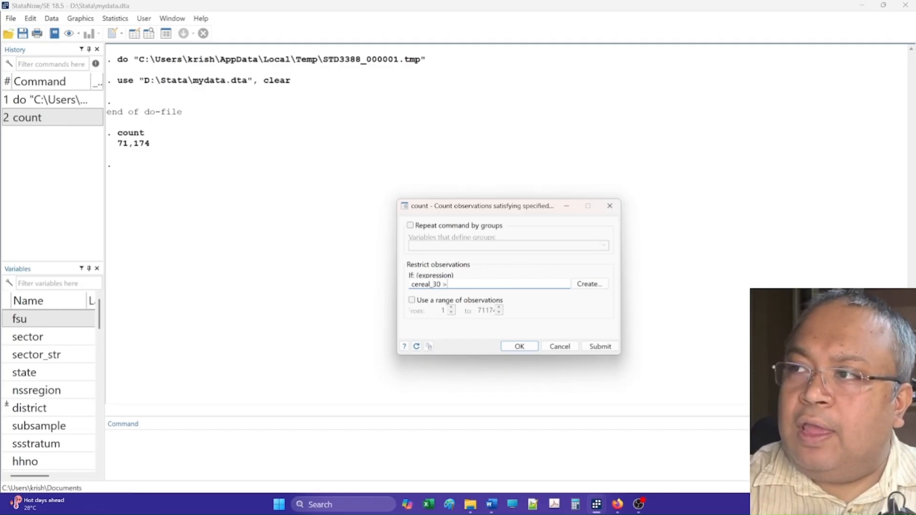
{"action": "type", "text": "500"}
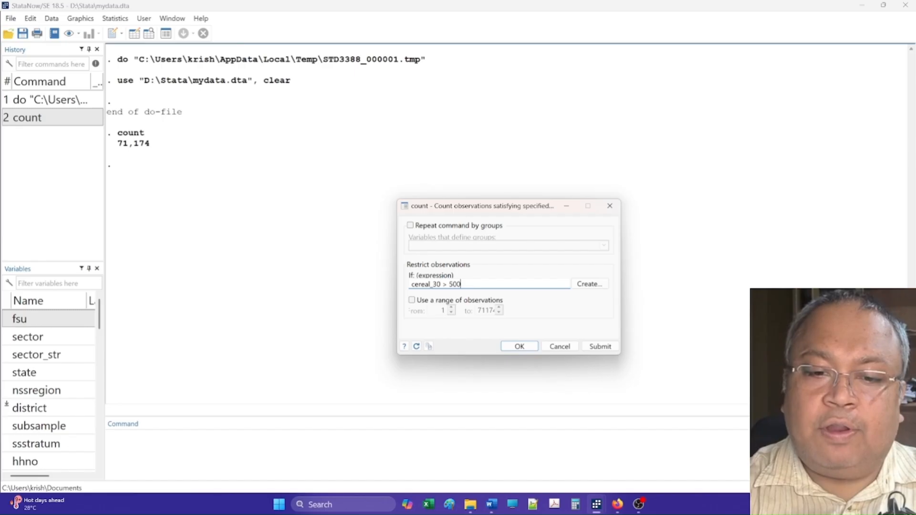
{"action": "left_click", "coordinate": [602, 347]}
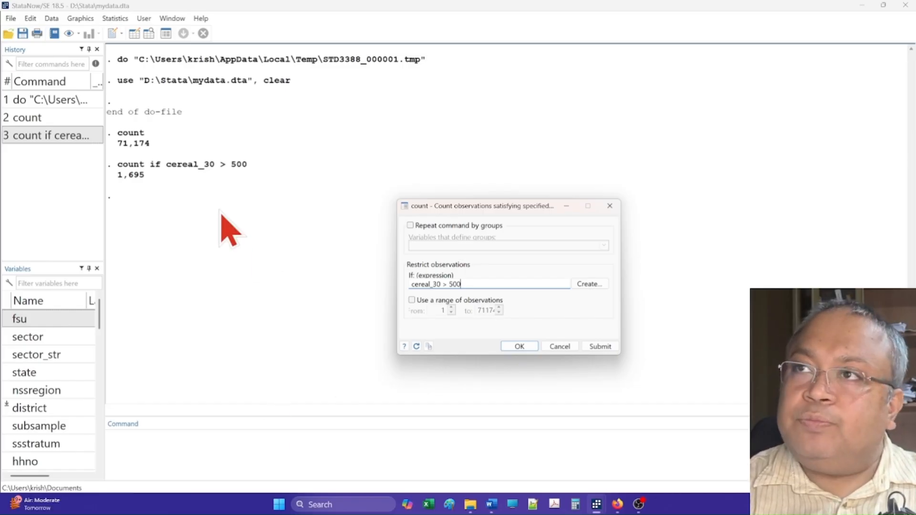
Open the Summary statistics dialog and summarize the variable cereal_30 for all observations
{"action": "left_click", "coordinate": [121, 19]}
{"action": "mouse_move", "coordinate": [132, 32]}
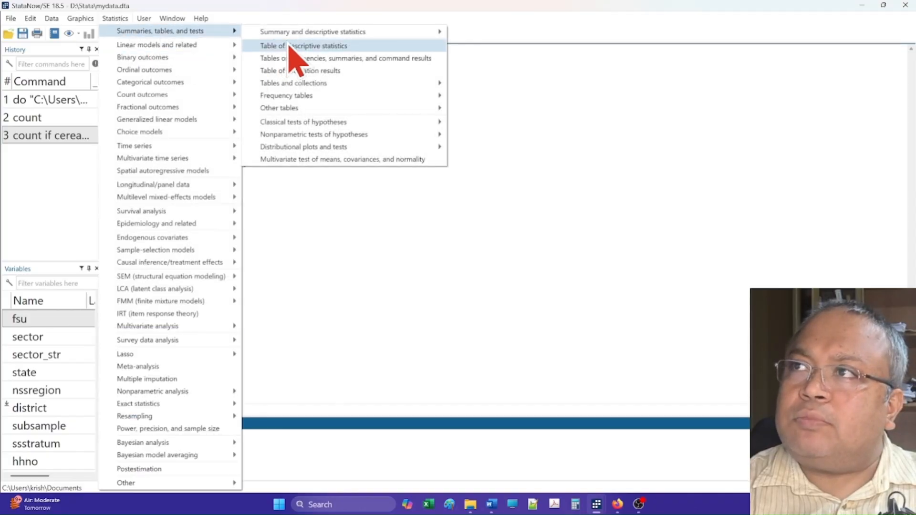
{"action": "mouse_move", "coordinate": [297, 32]}
{"action": "left_click", "coordinate": [496, 34]}
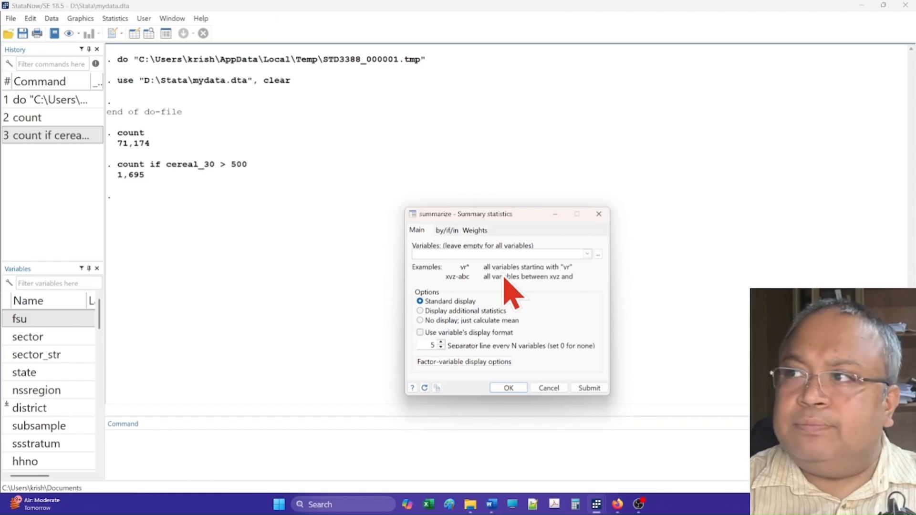
{"action": "type", "text": "c"}
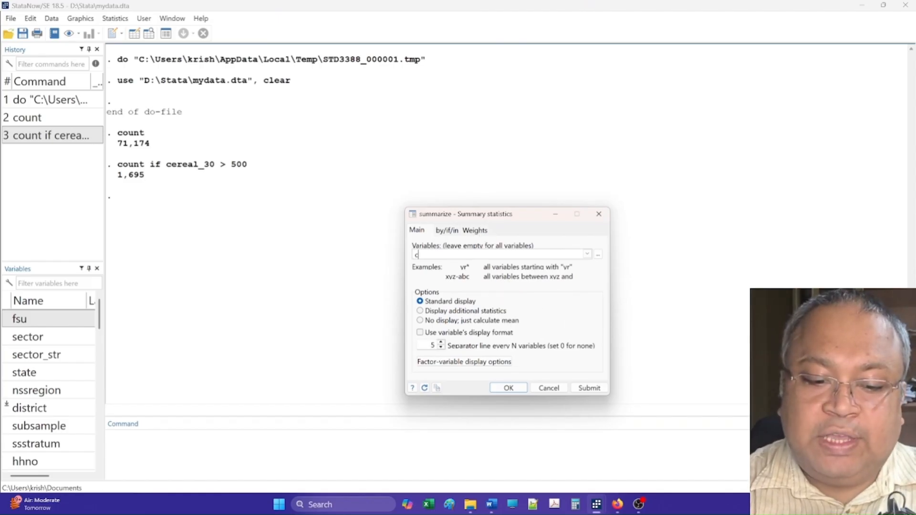
{"action": "type", "text": "ereal_#0"}
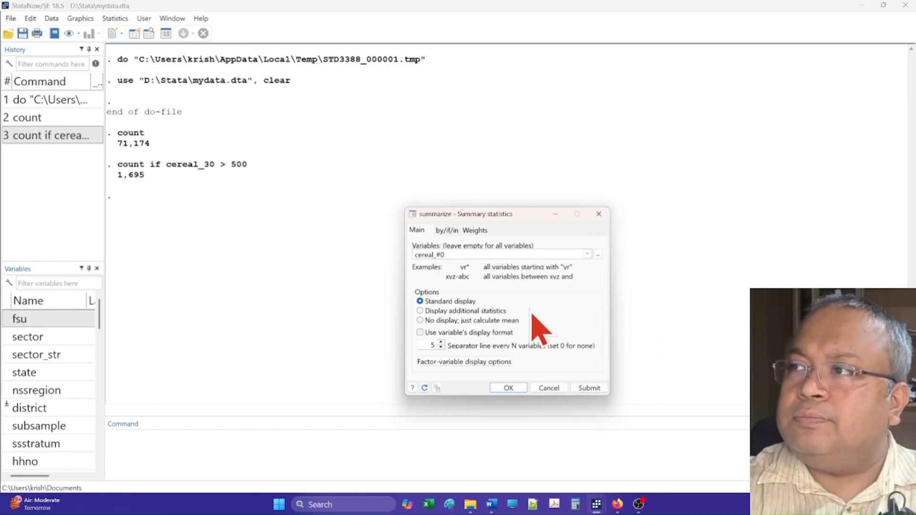
{"action": "key", "text": "BackSpace"}
{"action": "key", "text": "BackSpace"}
{"action": "type", "text": "30"}
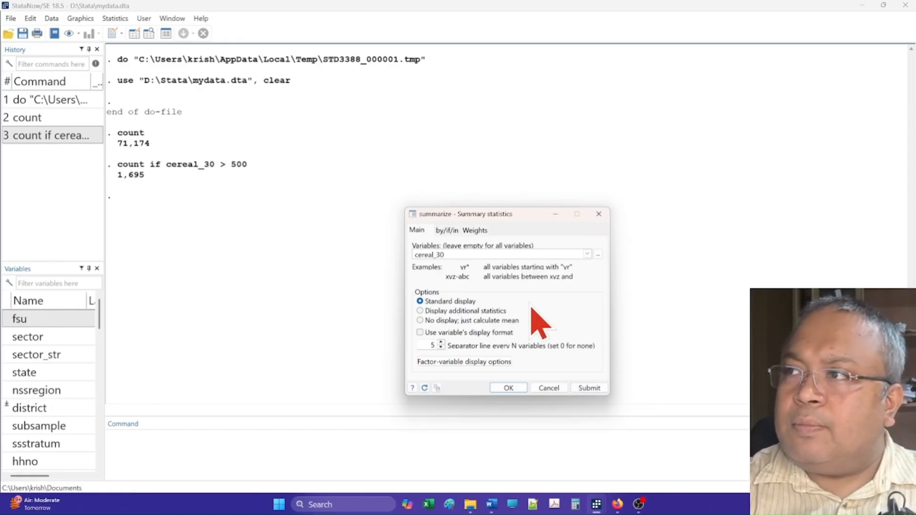
{"action": "left_click", "coordinate": [591, 388]}
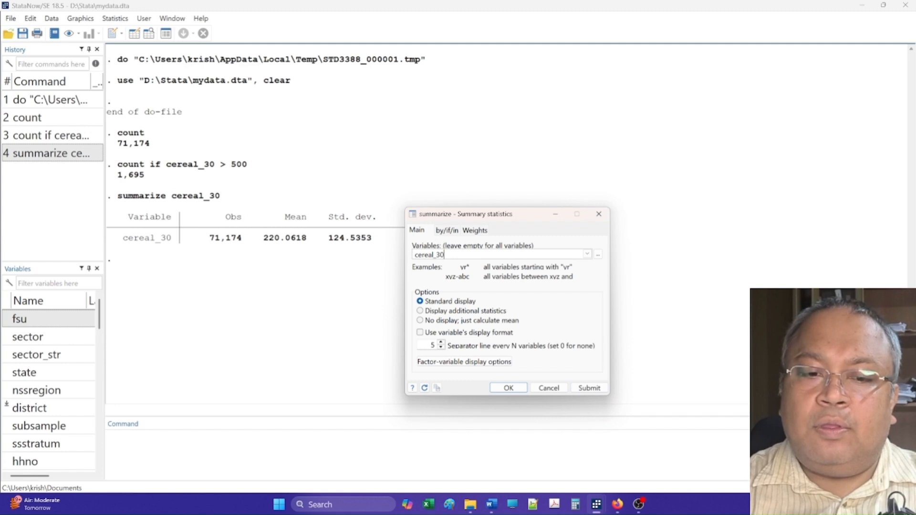
Summarize cereal_30 again restricted to observations where sector==1
{"action": "key", "text": "Escape"}
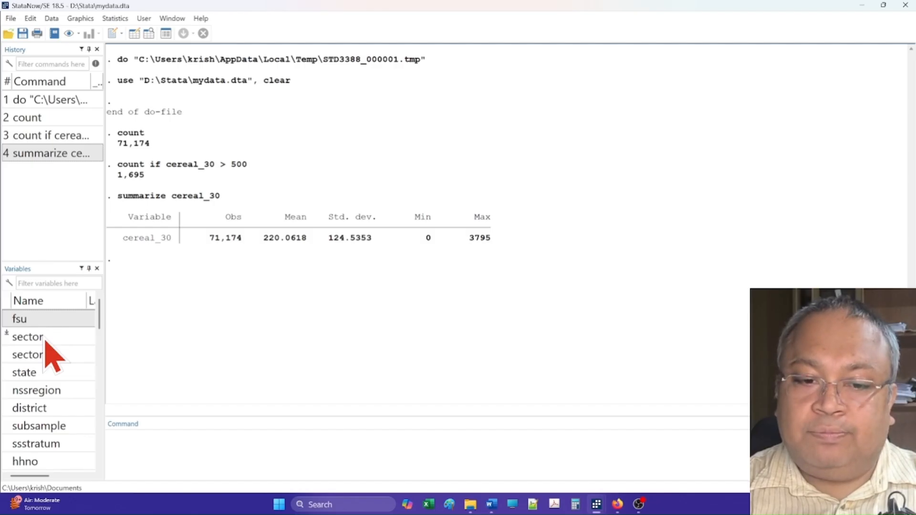
{"action": "left_click", "coordinate": [591, 429]}
{"action": "mouse_move", "coordinate": [599, 509]}
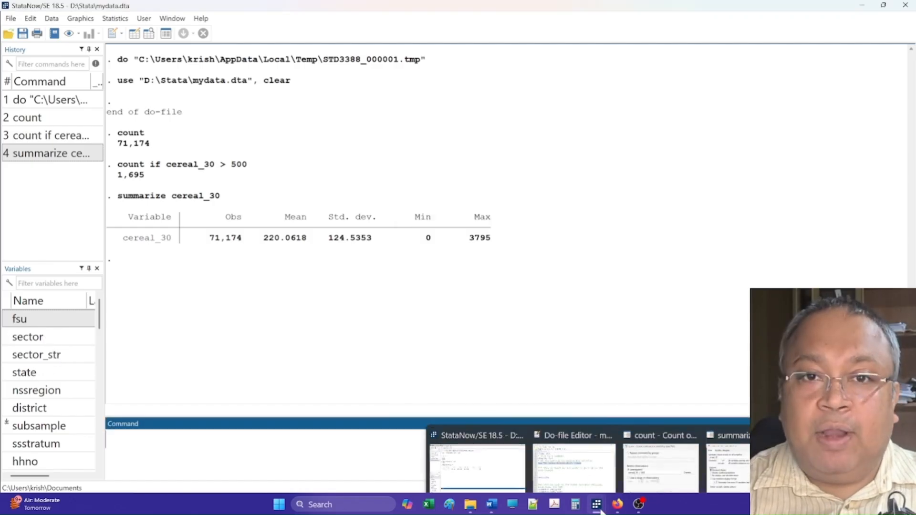
{"action": "left_click", "coordinate": [729, 468]}
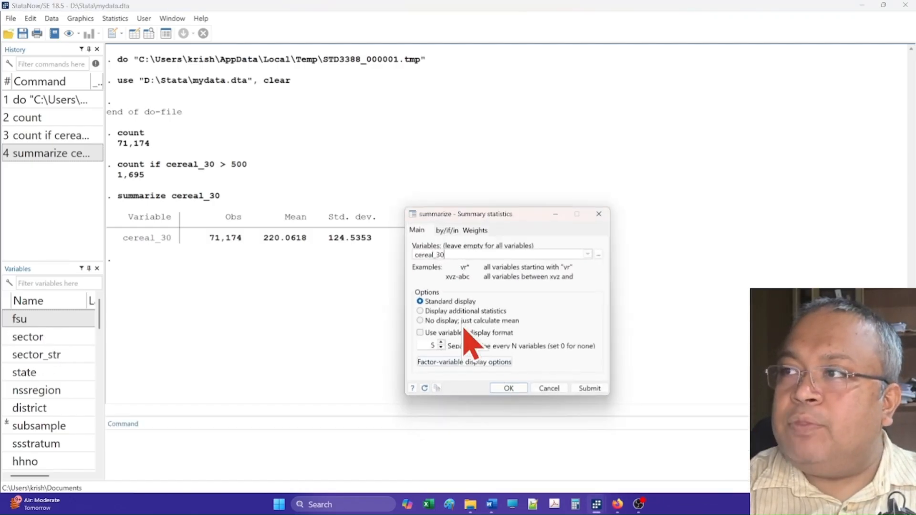
{"action": "left_click", "coordinate": [447, 235]}
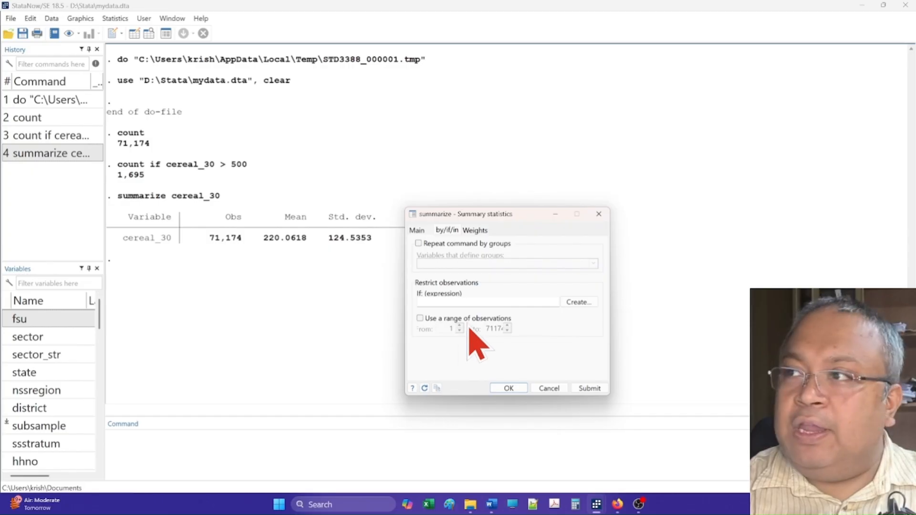
{"action": "left_click", "coordinate": [458, 301]}
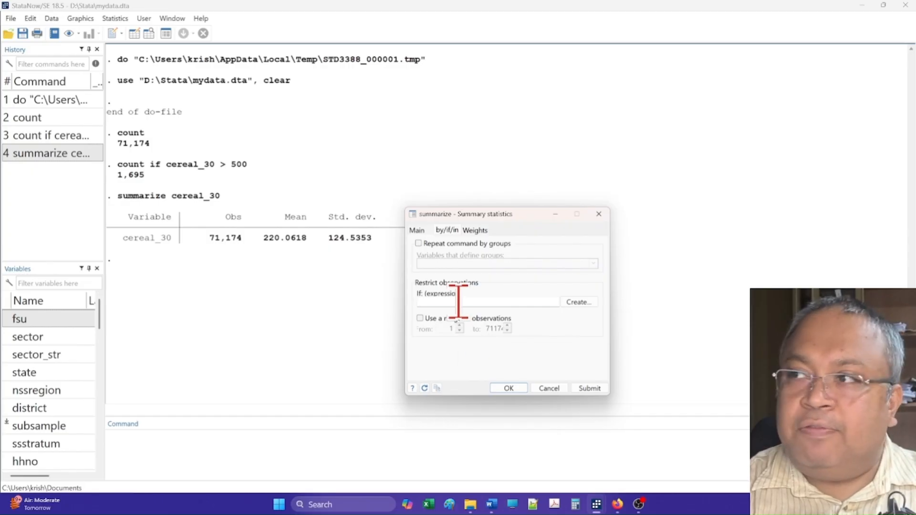
{"action": "type", "text": "sector"}
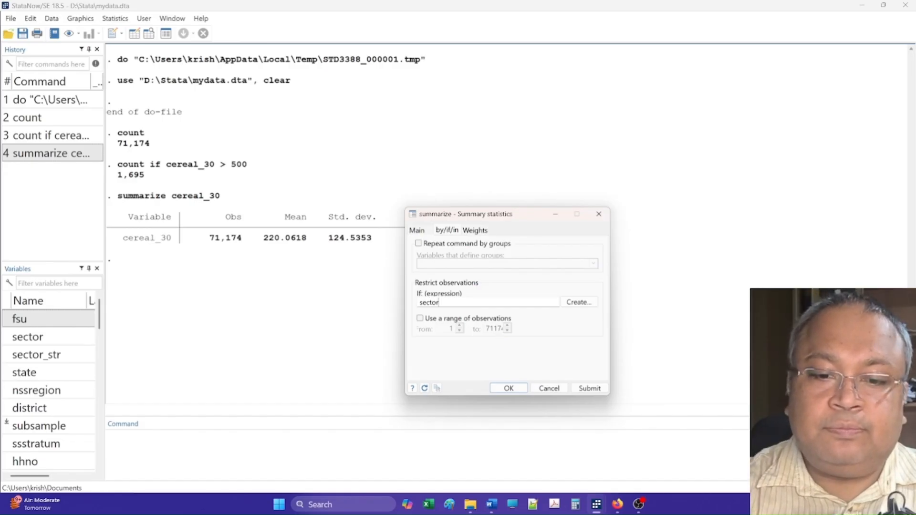
{"action": "type", "text": "=="}
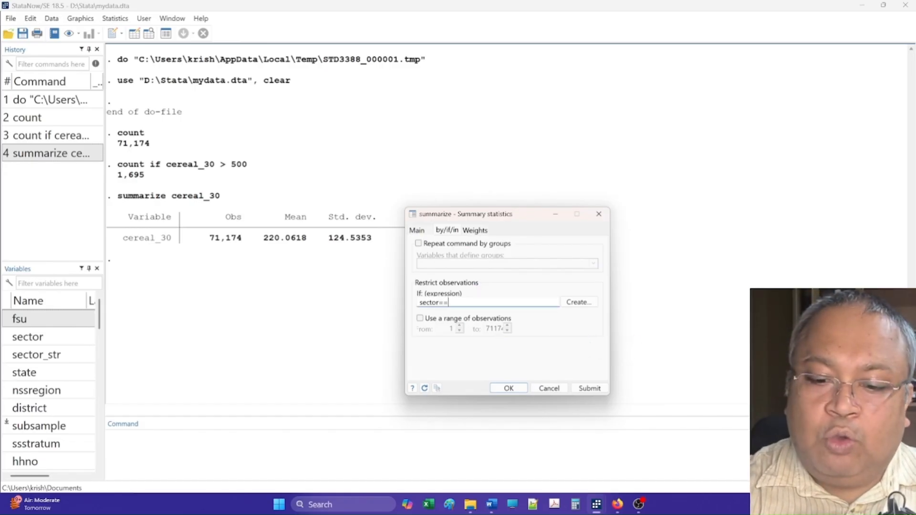
{"action": "type", "text": "1"}
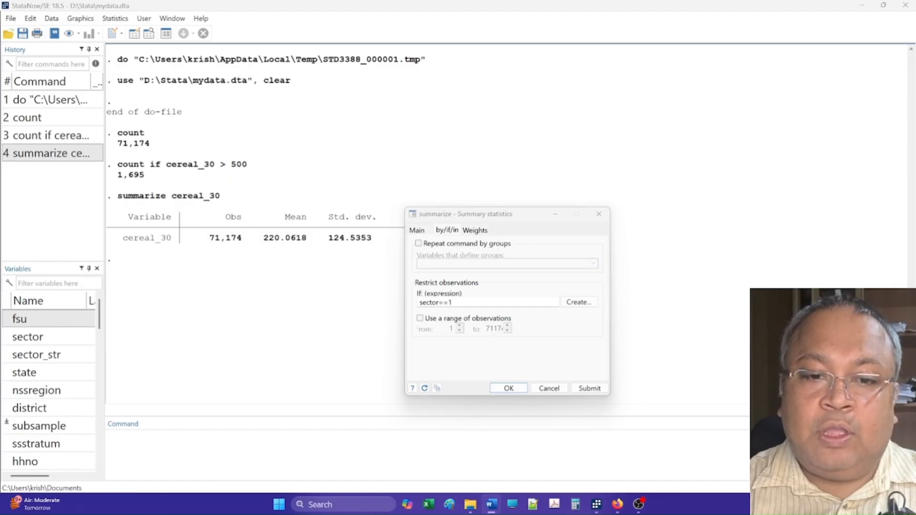
{"action": "left_click", "coordinate": [589, 388]}
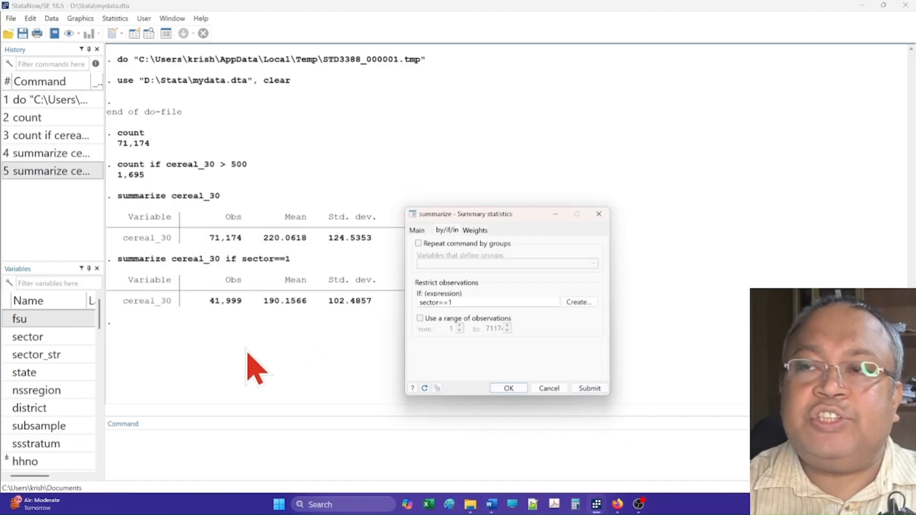
Change the restriction to sector==2 and summarize cereal_30 for that sector
{"action": "left_click_drag", "start_coordinate": [492, 213], "coordinate": [618, 204]}
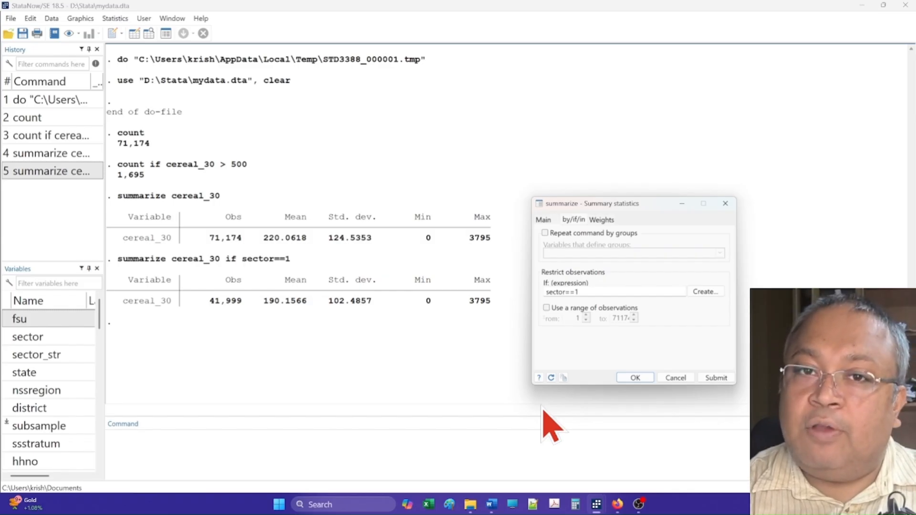
{"action": "left_click", "coordinate": [597, 292]}
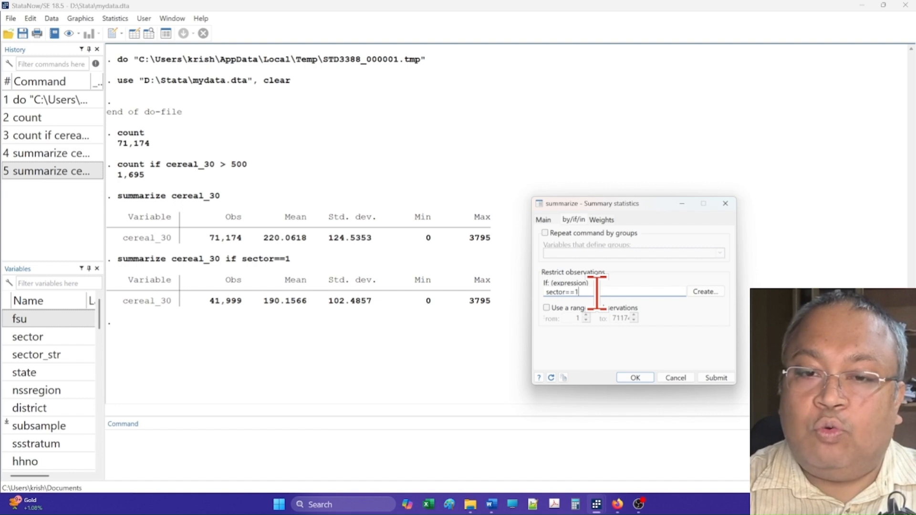
{"action": "key", "text": "BackSpace"}
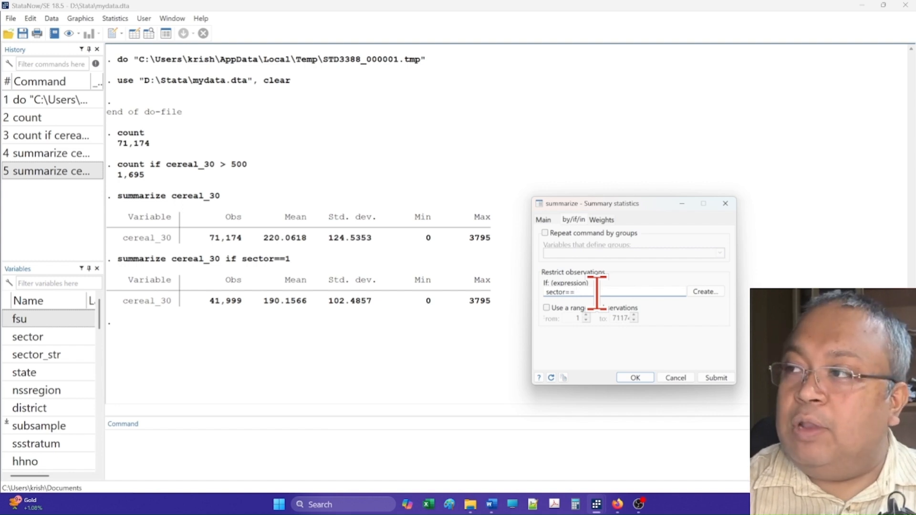
{"action": "type", "text": "2"}
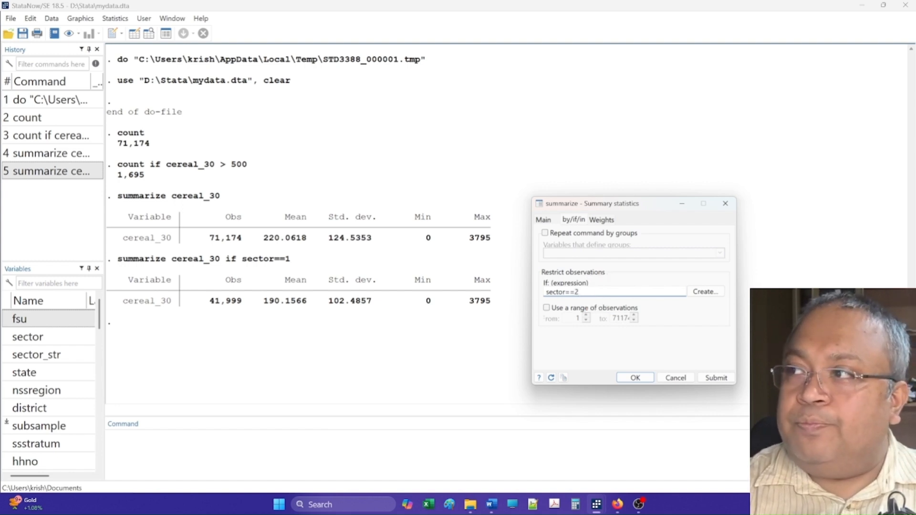
{"action": "left_click", "coordinate": [725, 378]}
{"action": "left_click", "coordinate": [417, 347]}
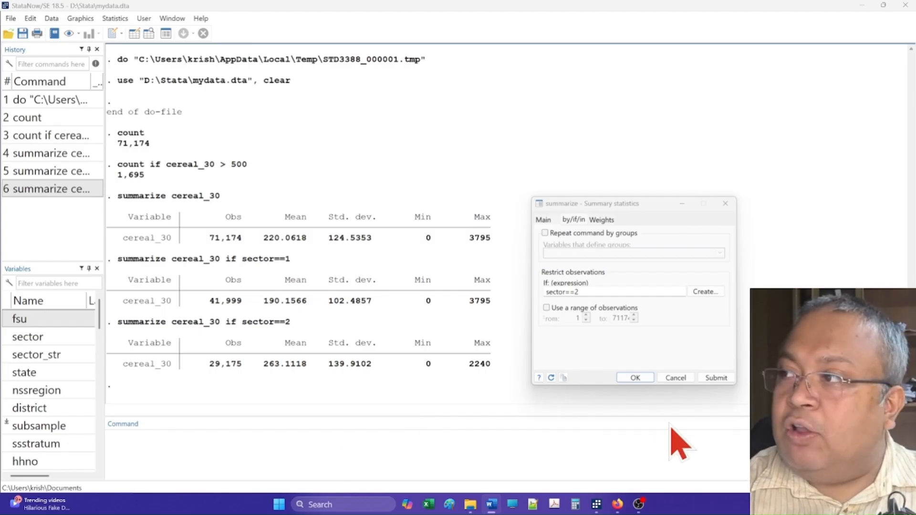
Reset the Summary statistics dialog and summarize cereal_30 repeated by groups of sector, with no if restriction, then submit
{"action": "left_click", "coordinate": [551, 378]}
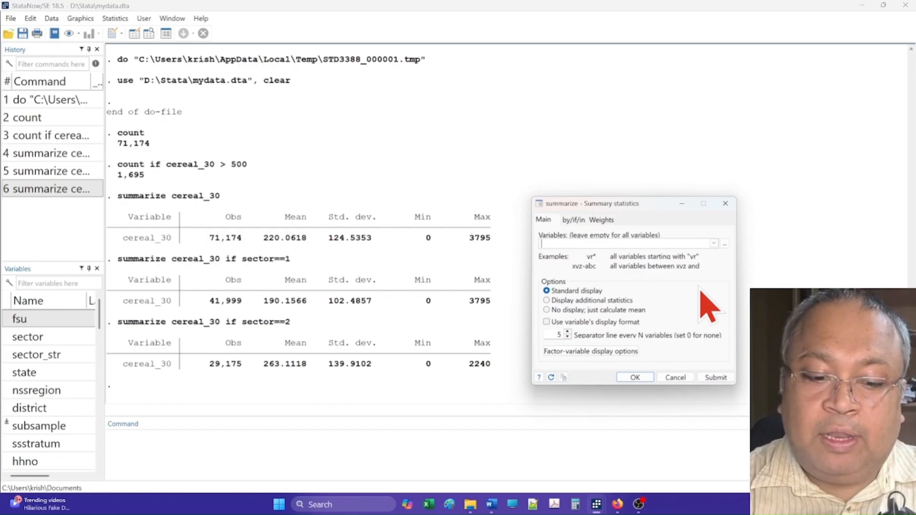
{"action": "type", "text": "cereal_30"}
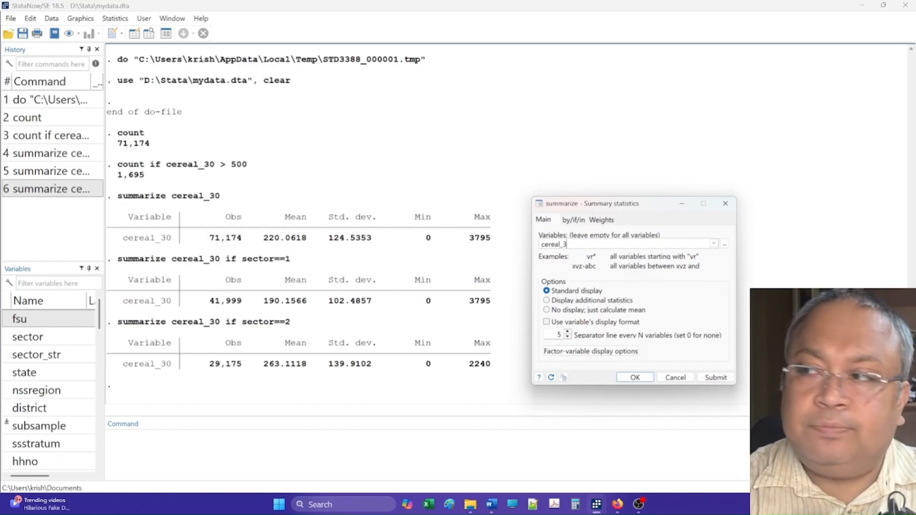
{"action": "left_click", "coordinate": [573, 220]}
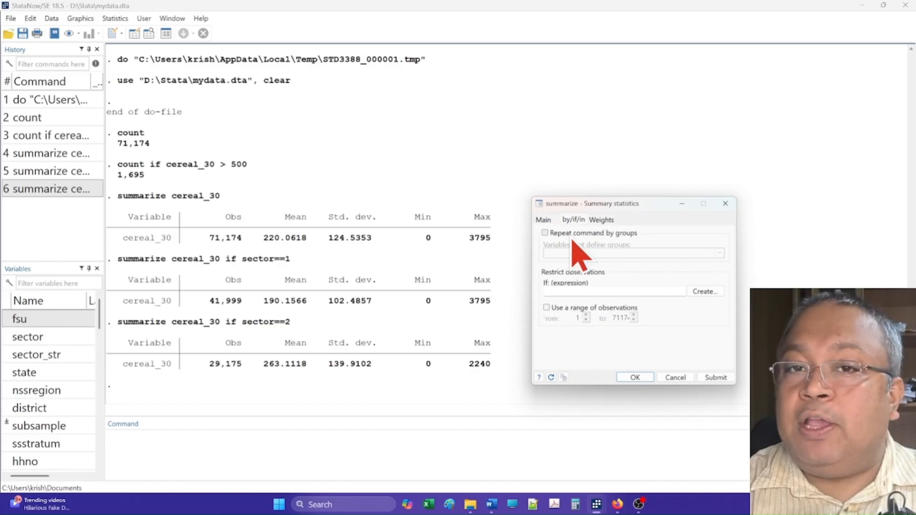
{"action": "left_click", "coordinate": [545, 233]}
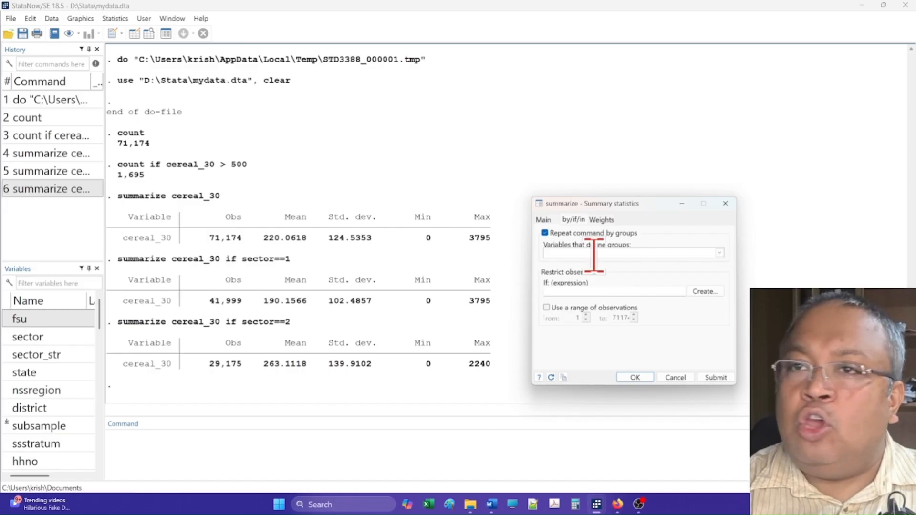
{"action": "left_click", "coordinate": [719, 254]}
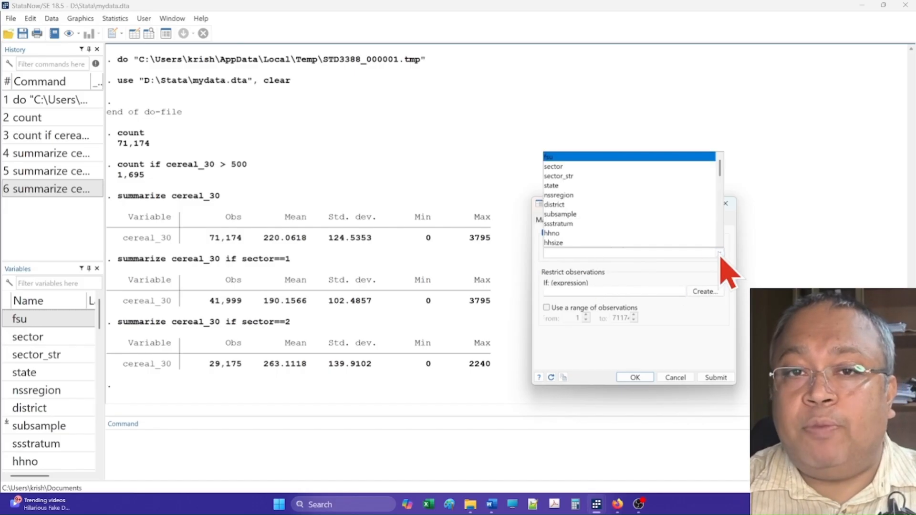
{"action": "left_click", "coordinate": [585, 166]}
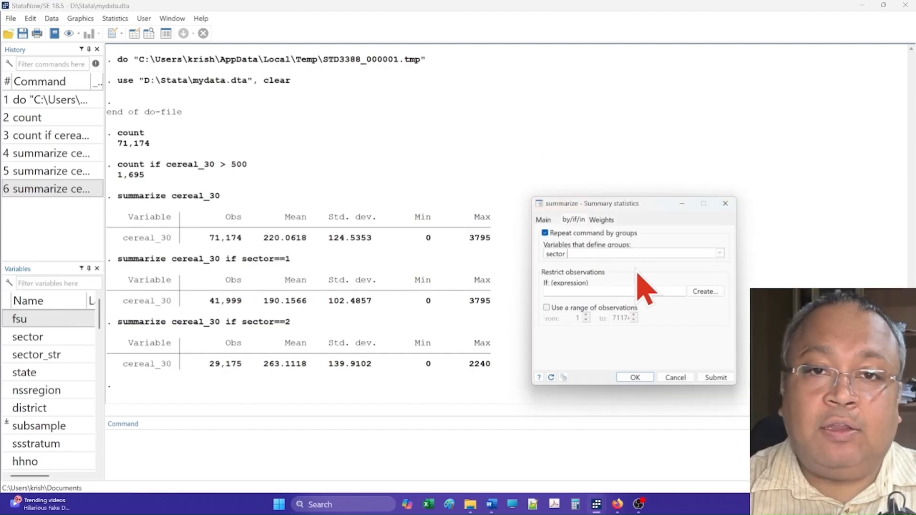
{"action": "left_click", "coordinate": [716, 377]}
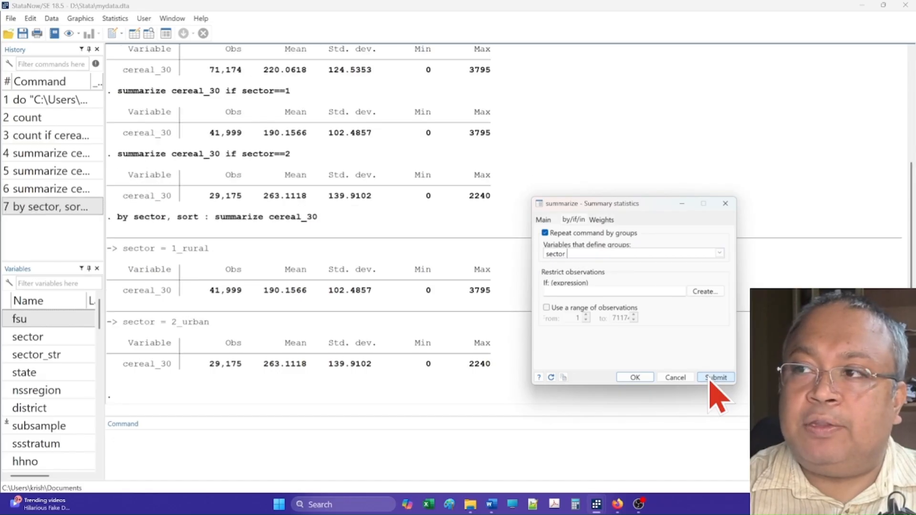
{"action": "left_click", "coordinate": [351, 300]}
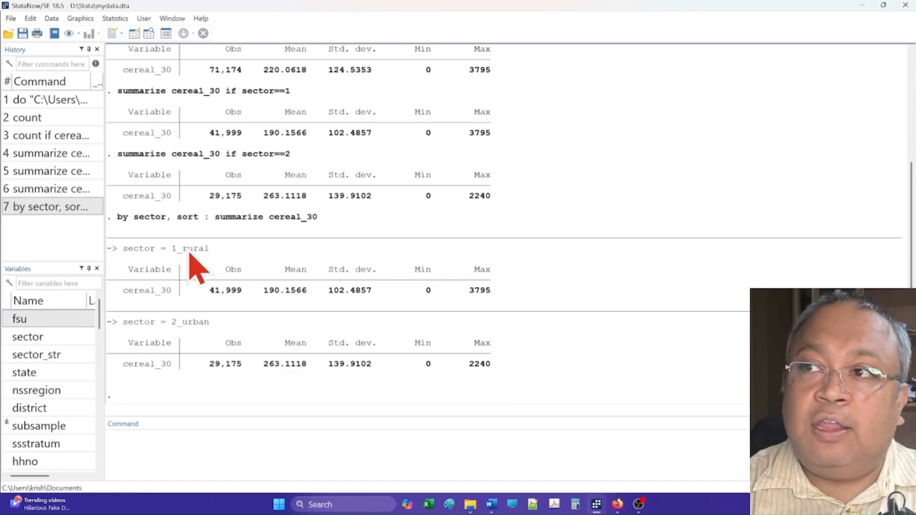
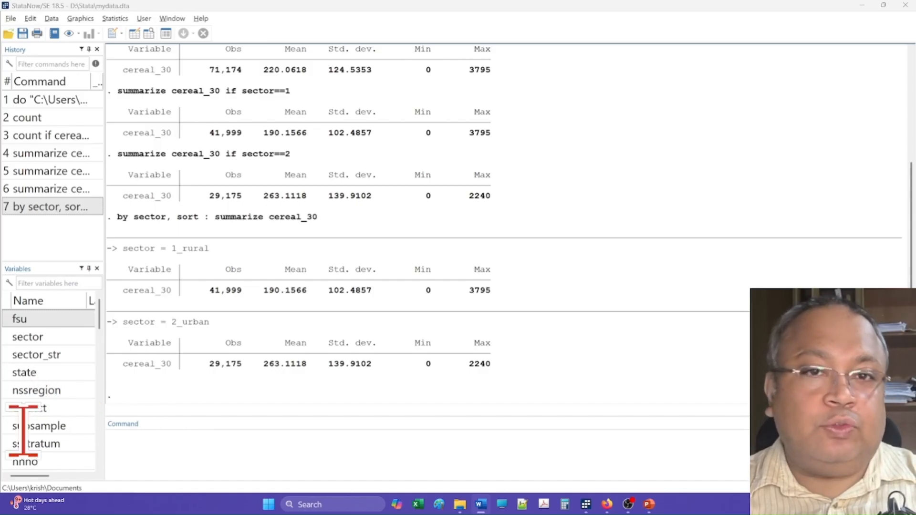
Reopen and reset the Summary statistics dialog, then enter cereal_30 as the variable to summarize
{"action": "left_click", "coordinate": [458, 368]}
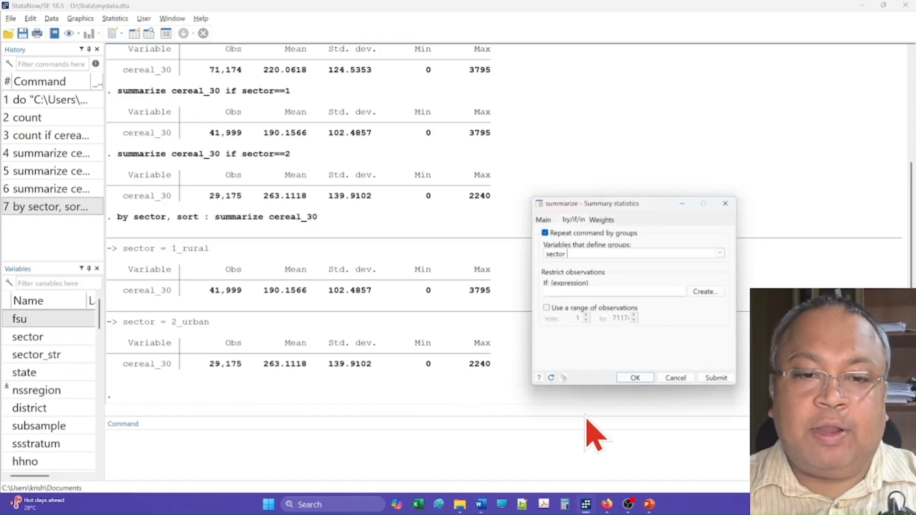
{"action": "left_click", "coordinate": [551, 378]}
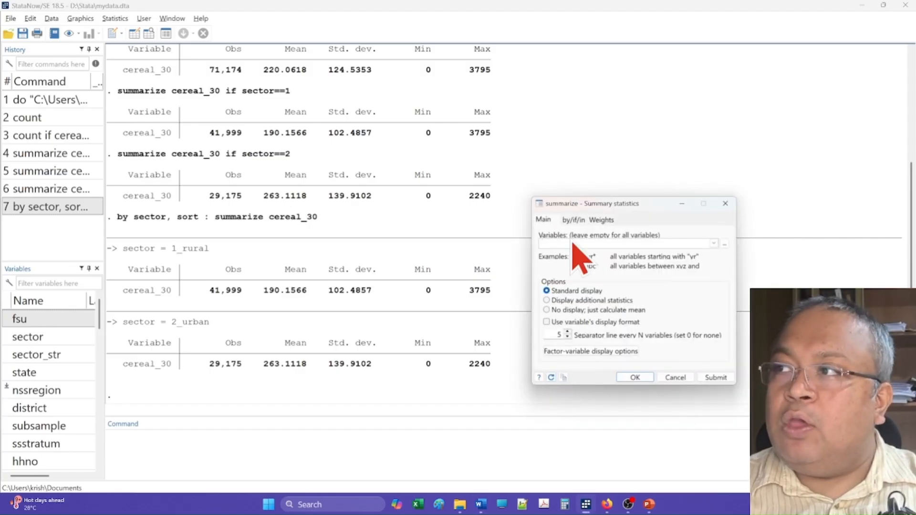
{"action": "left_click", "coordinate": [570, 243]}
{"action": "type", "text": "c"}
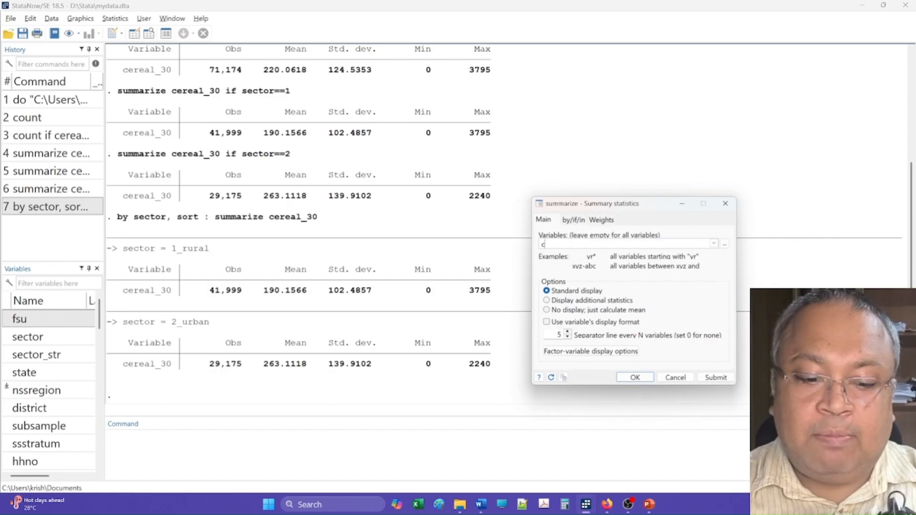
{"action": "type", "text": "ereal_"}
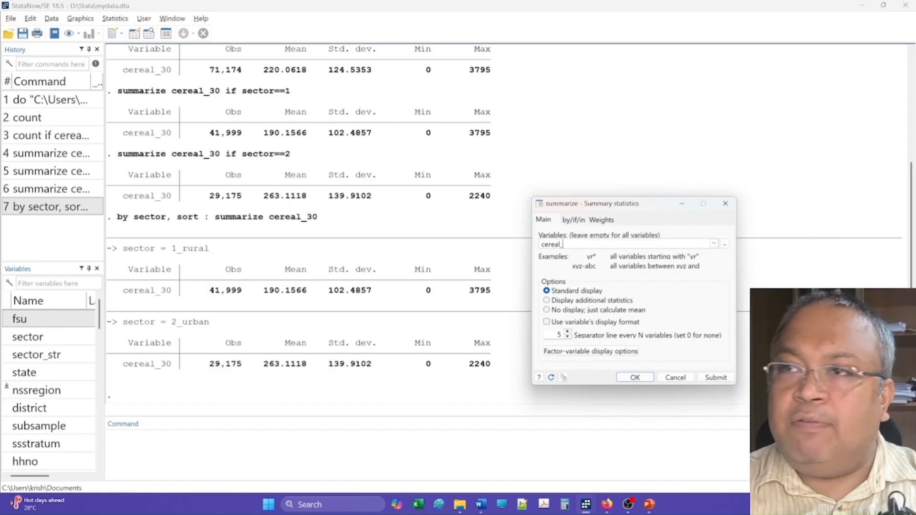
{"action": "type", "text": "30"}
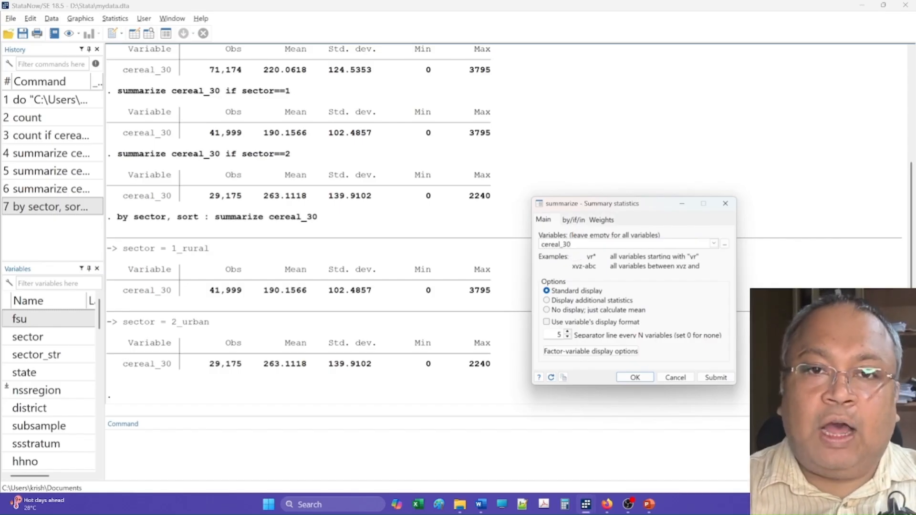
Restrict the summary to observations where state==9 & sector == 1 and submit it
{"action": "left_click", "coordinate": [575, 220]}
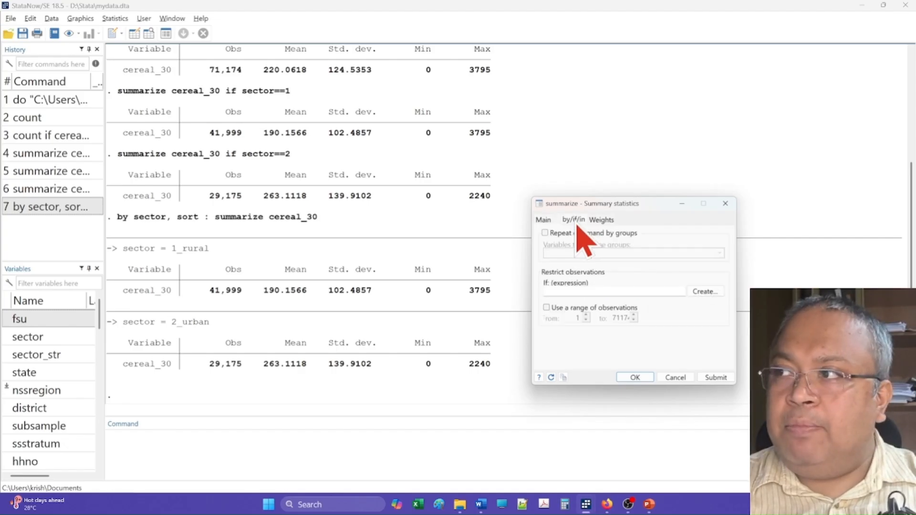
{"action": "left_click", "coordinate": [598, 288]}
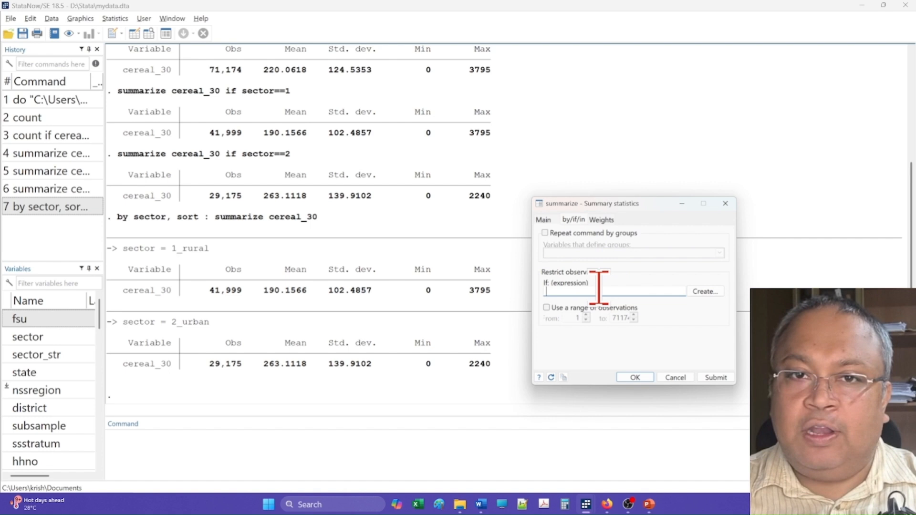
{"action": "type", "text": "state"}
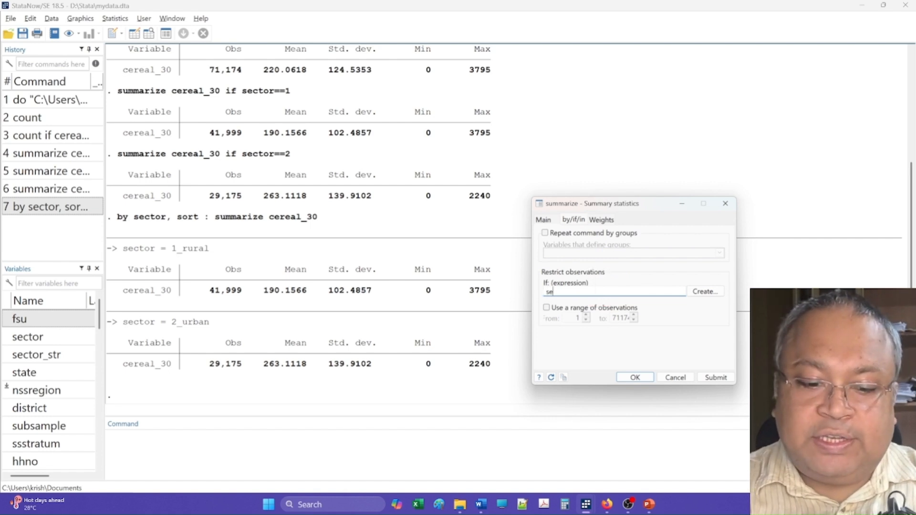
{"action": "type", "text": "=="}
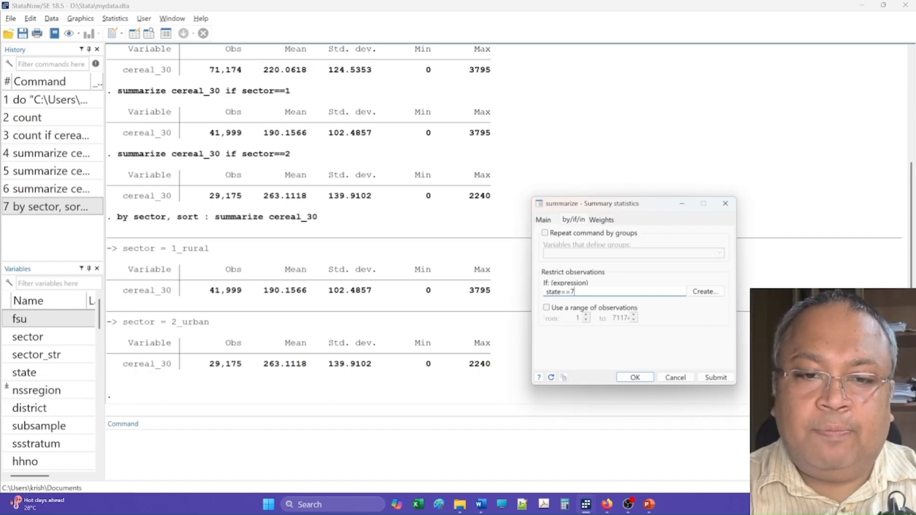
{"action": "type", "text": "9"}
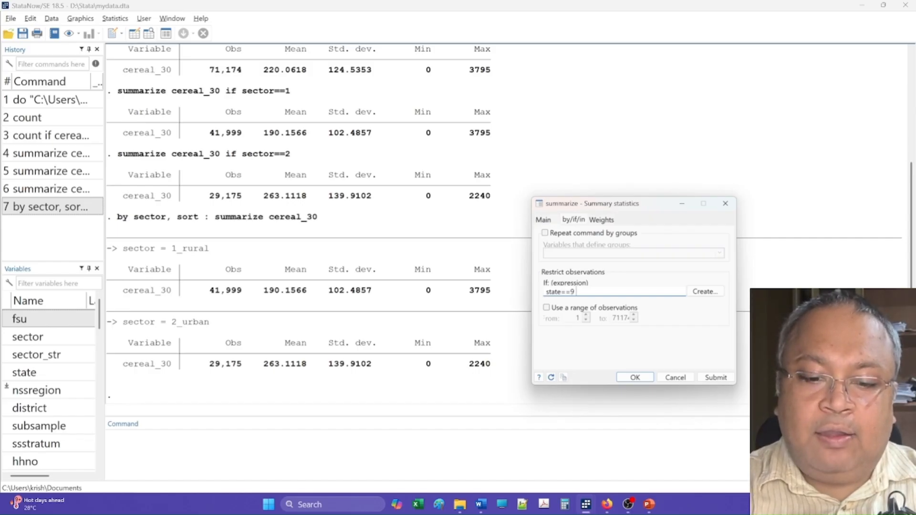
{"action": "type", "text": " & sector"}
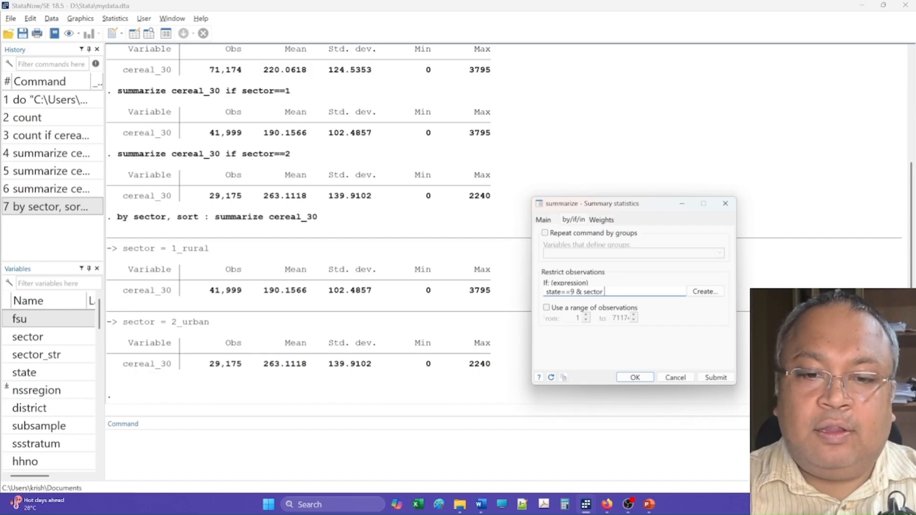
{"action": "type", "text": " == 1"}
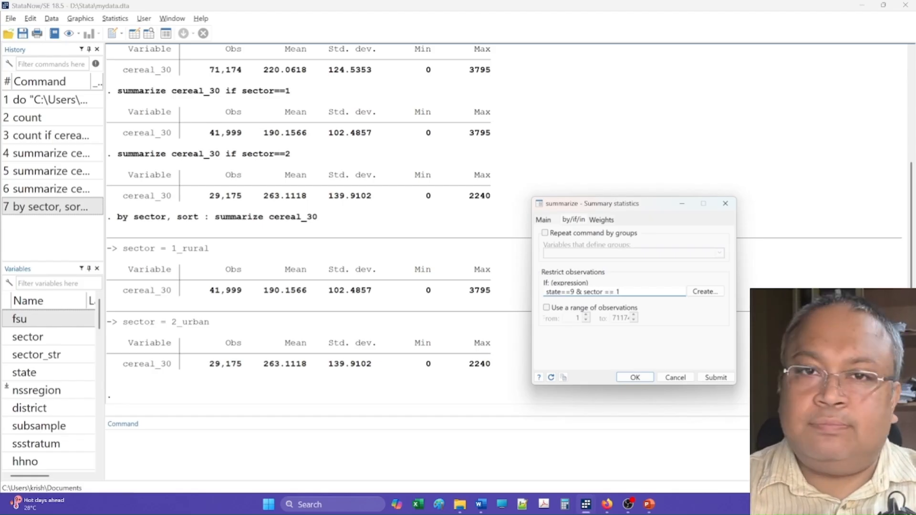
{"action": "left_click", "coordinate": [715, 377]}
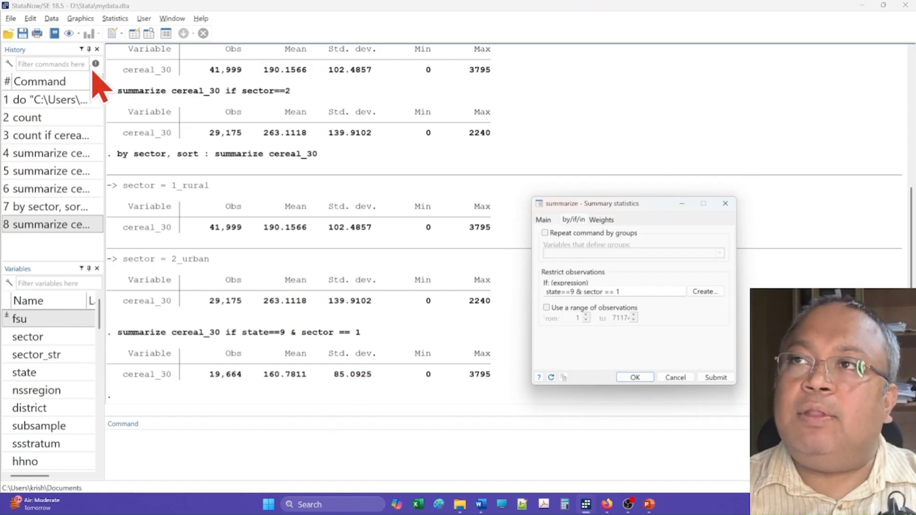
Open the Drop or keep observations dialog and keep only observations where sector==1, then submit
{"action": "left_click", "coordinate": [51, 19]}
{"action": "mouse_move", "coordinate": [78, 60]}
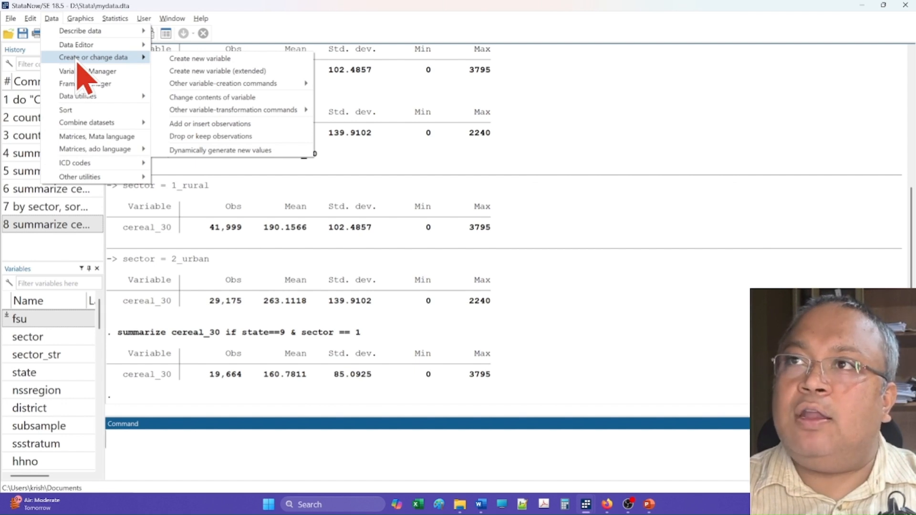
{"action": "left_click", "coordinate": [202, 137]}
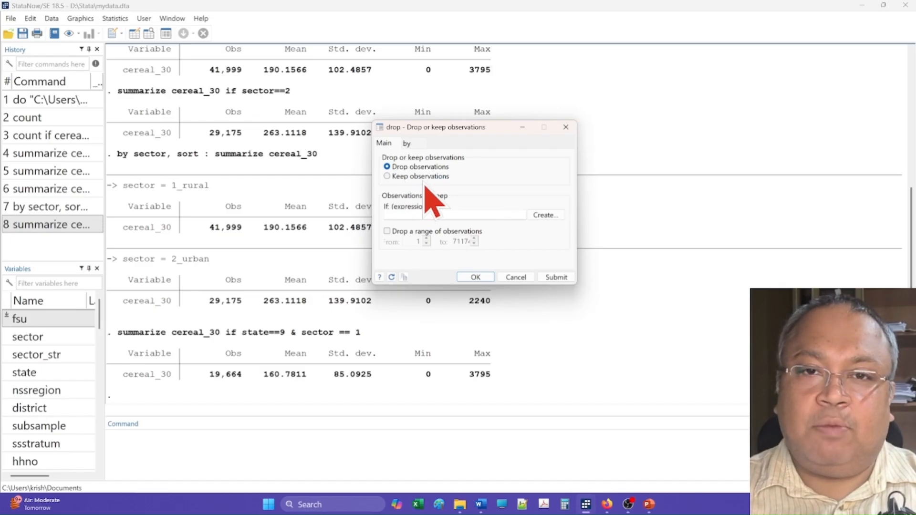
{"action": "left_click", "coordinate": [397, 177]}
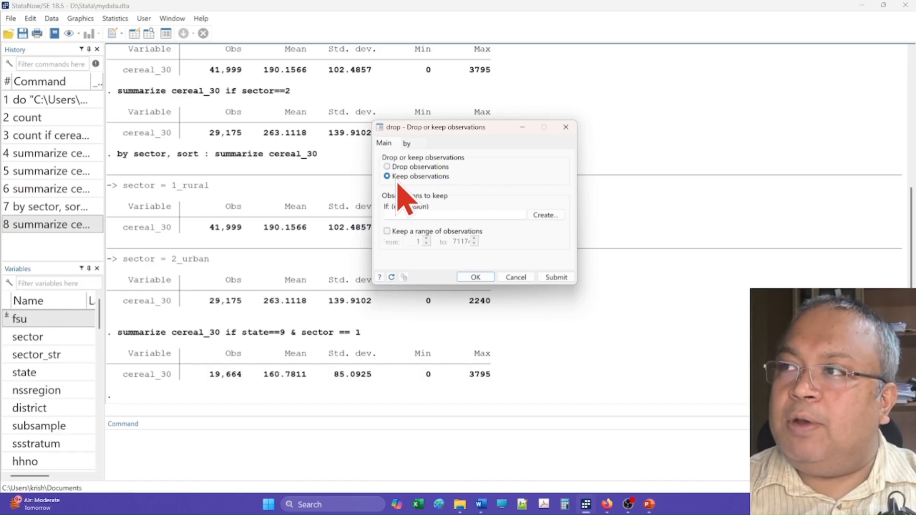
{"action": "left_click", "coordinate": [405, 213]}
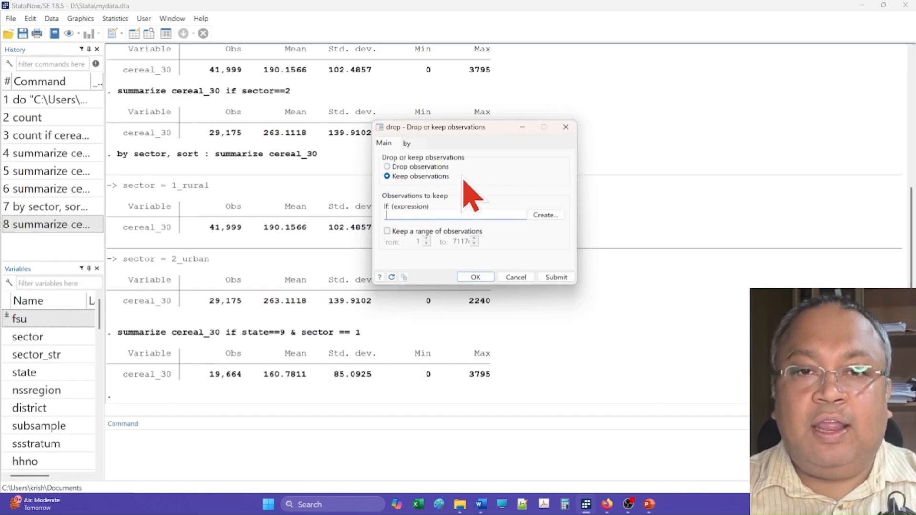
{"action": "type", "text": "s"}
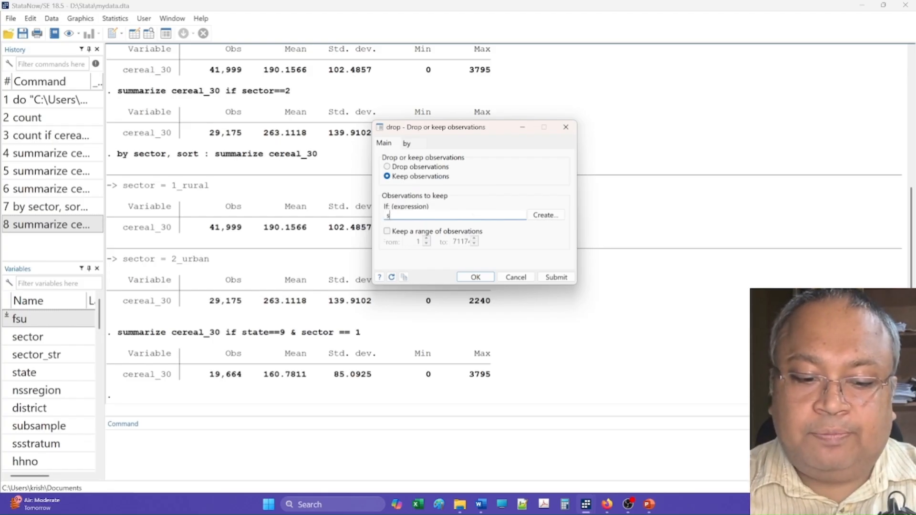
{"action": "type", "text": "ect"}
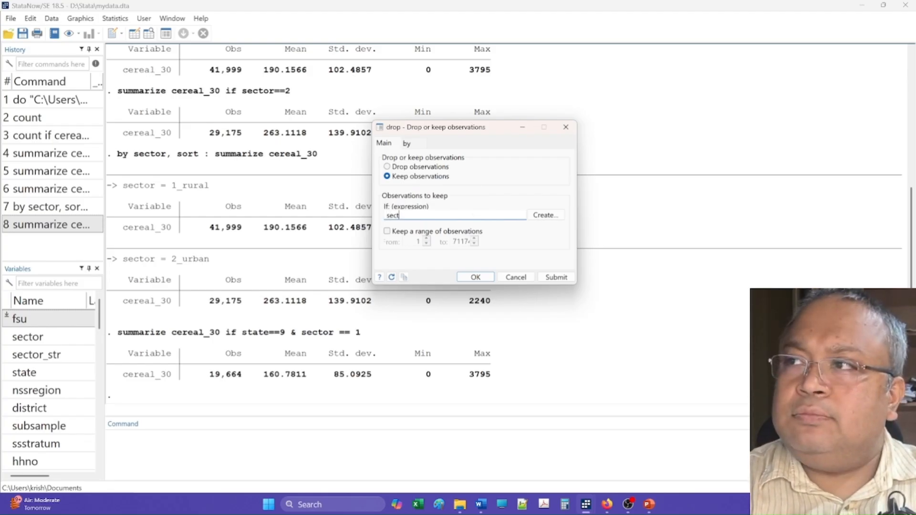
{"action": "type", "text": "or==1"}
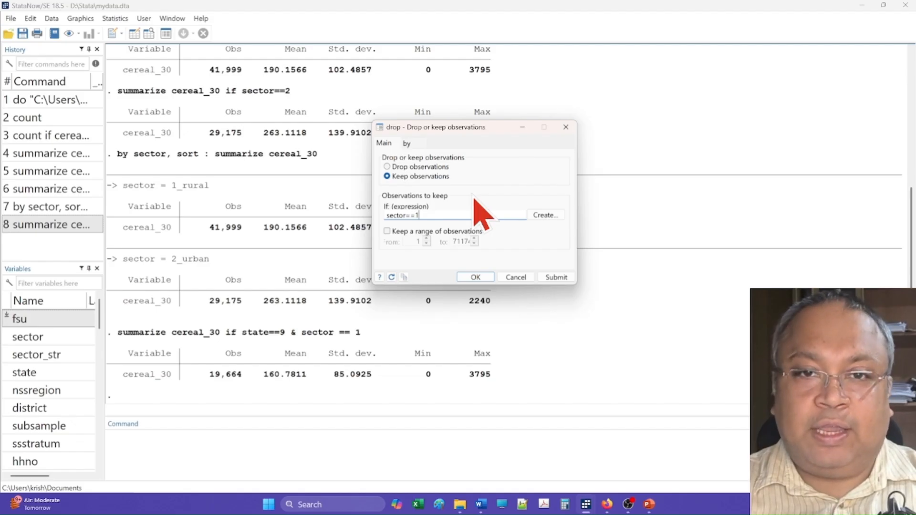
{"action": "left_click", "coordinate": [556, 277]}
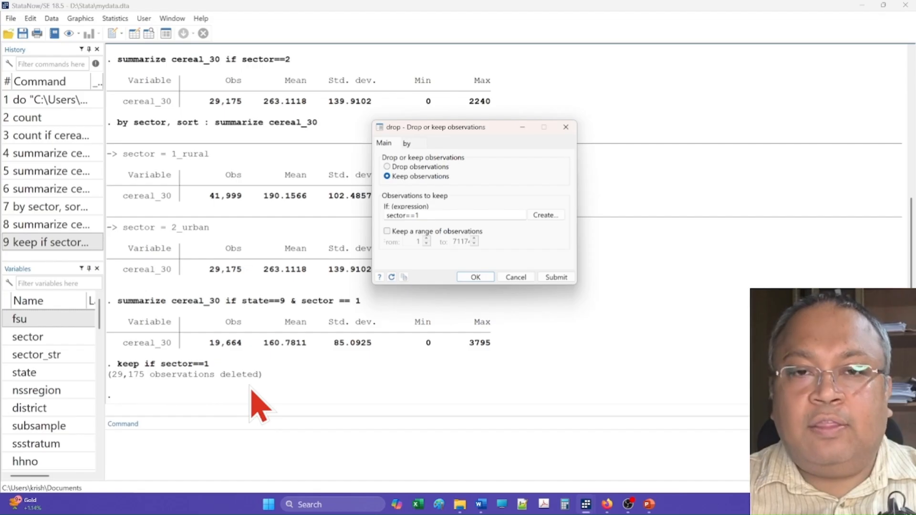
Change the keep condition in the Drop or keep observations dialog to sector==2
{"action": "left_click", "coordinate": [428, 214]}
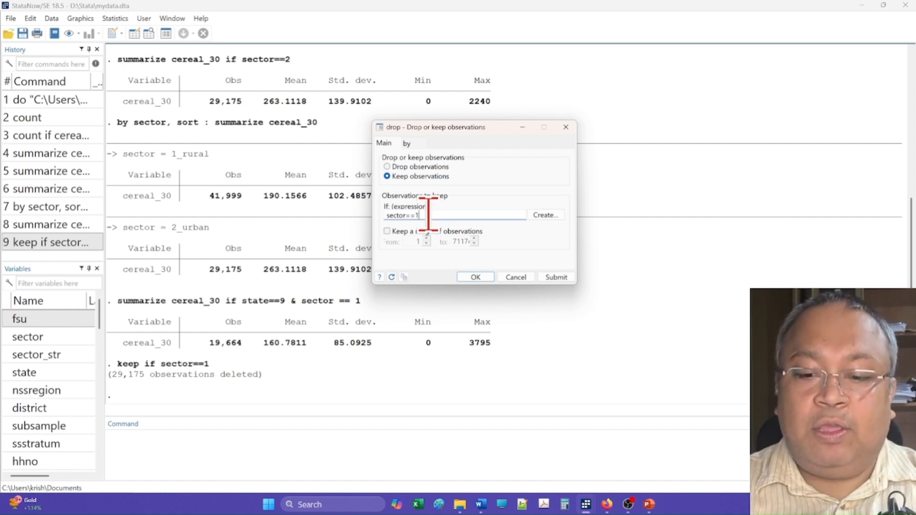
{"action": "key", "text": "BackSpace"}
{"action": "type", "text": "2"}
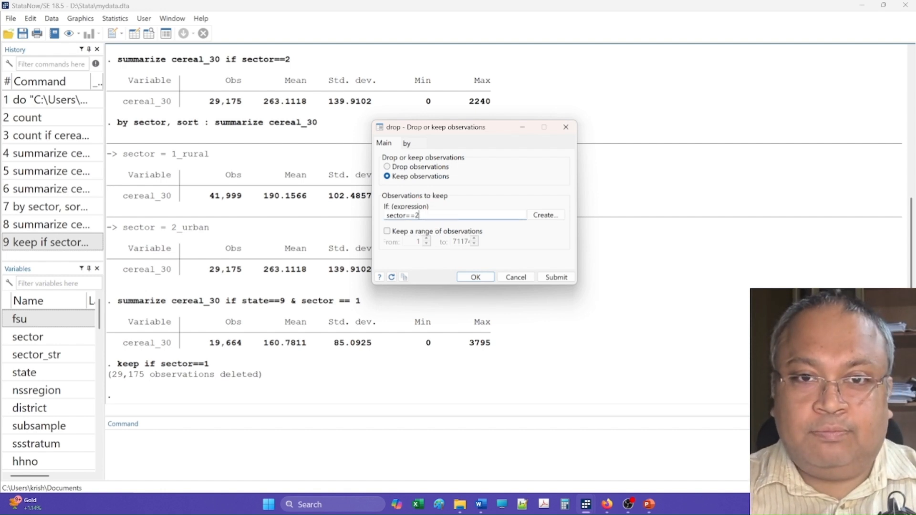